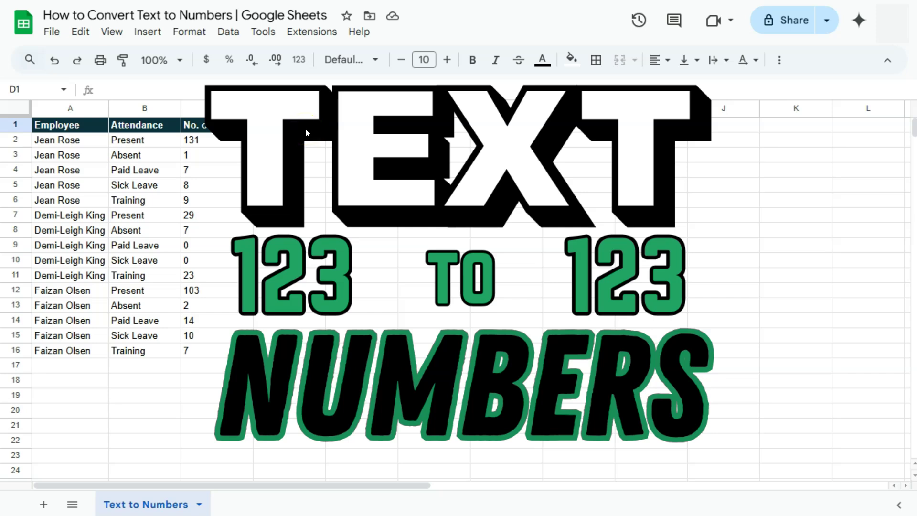
- Enter =ISTEXT(C2) in D2 and fill it down to D16, showing TRUE for every row
click(303, 129)
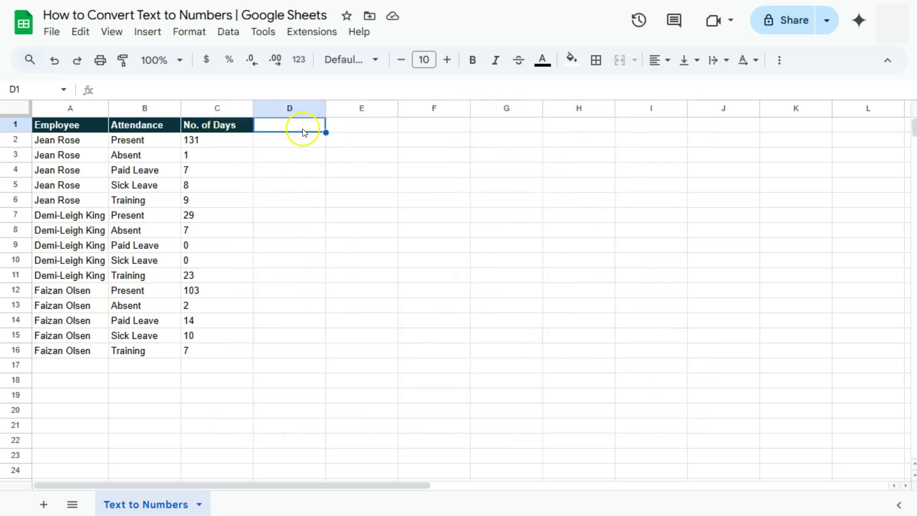
drag(223, 141, 222, 357)
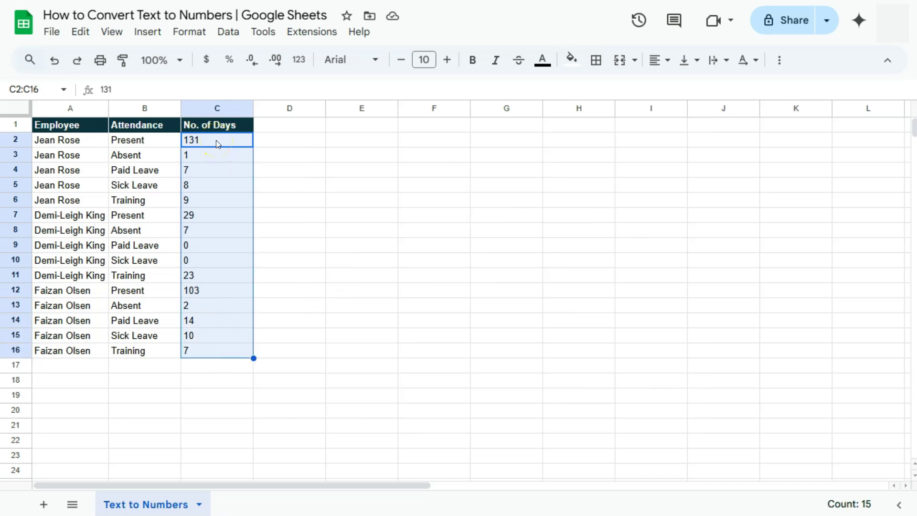
click(280, 142)
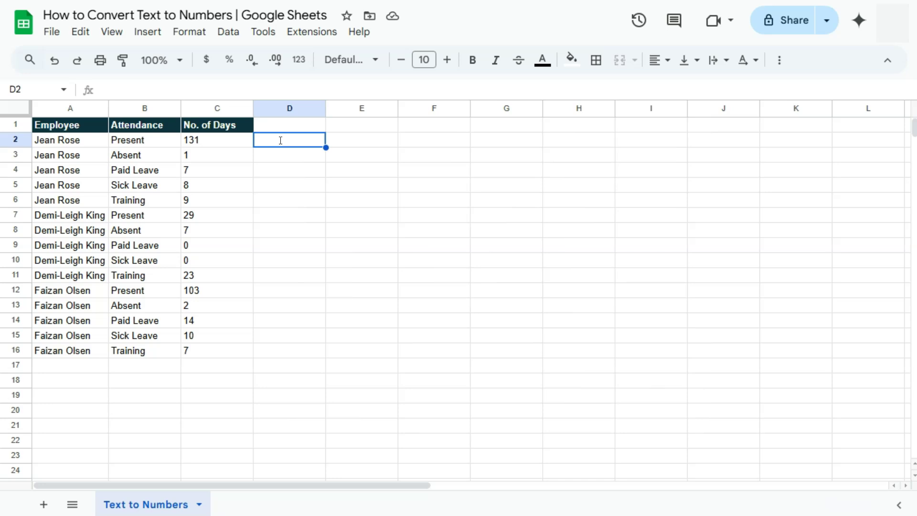
text(=)
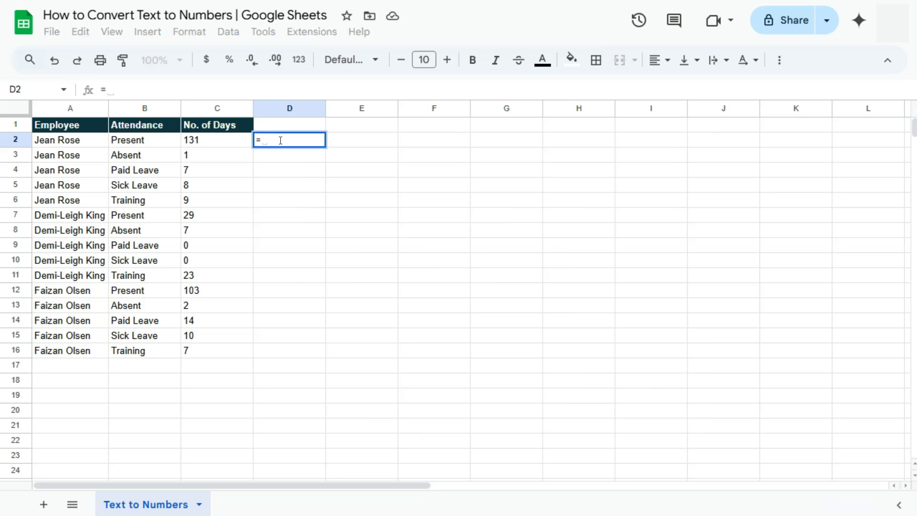
text(istex)
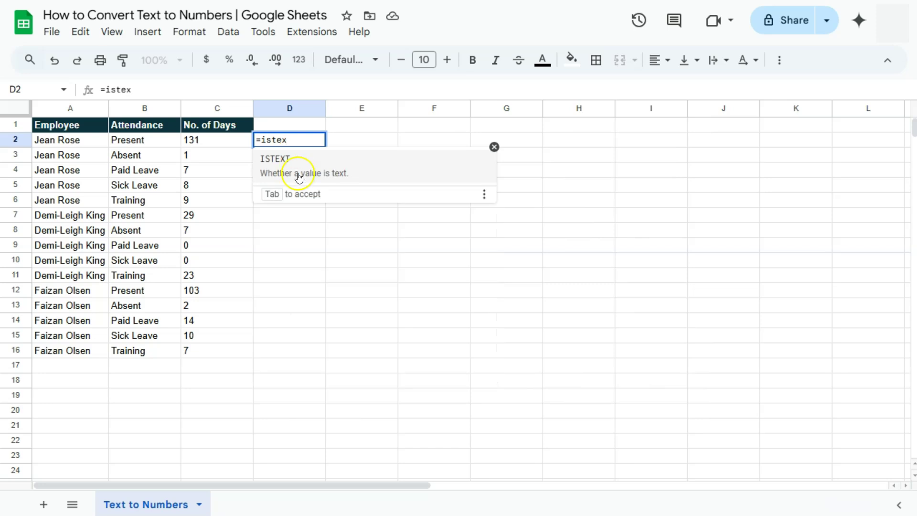
click(297, 174)
click(231, 144)
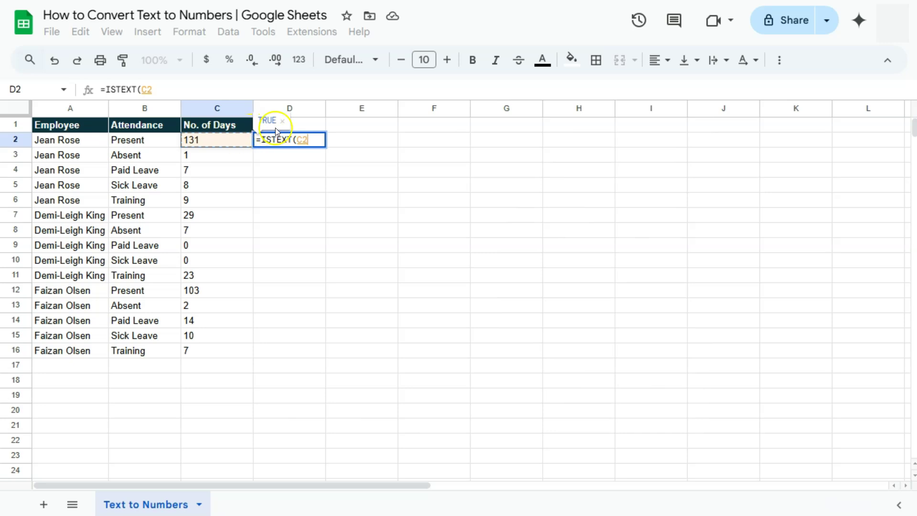
key(Return)
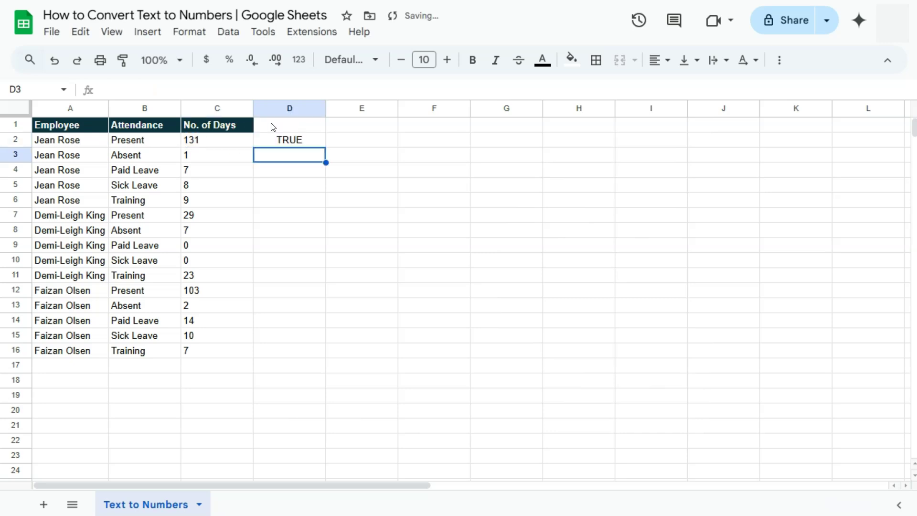
click(306, 139)
double_click(327, 147)
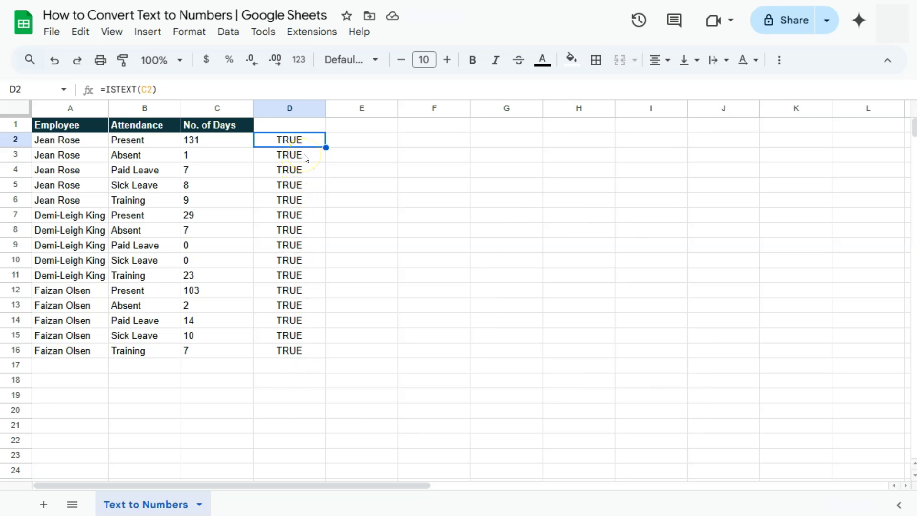
- Reselect the No. of Days values C2:C16 and move to cell E2
drag(230, 143, 239, 352)
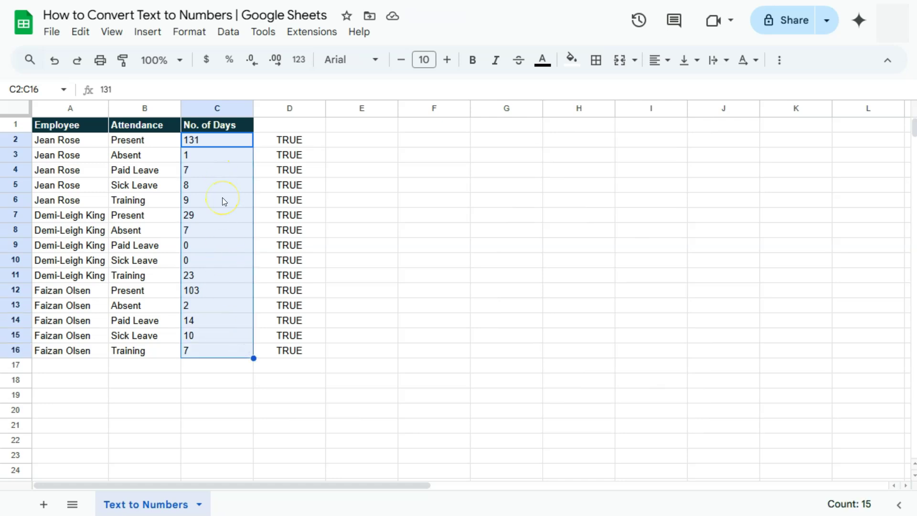
click(360, 140)
click(334, 140)
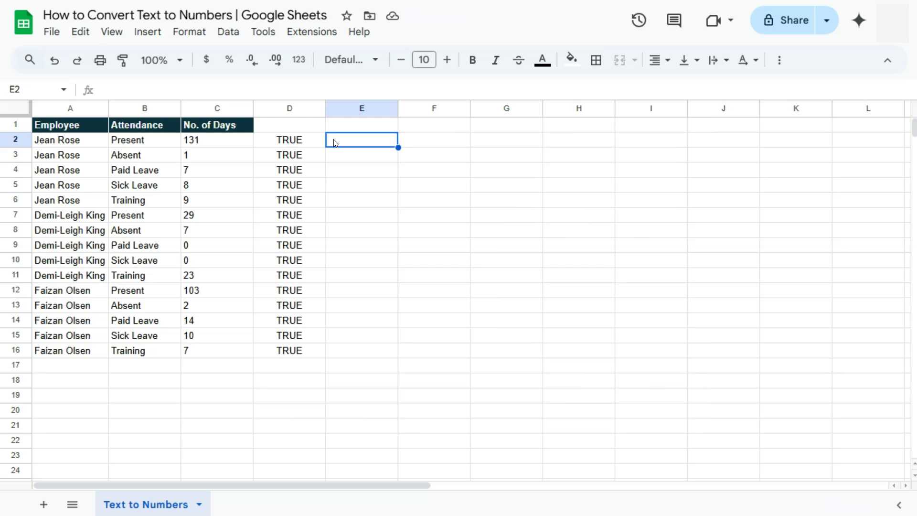
- Add test sums =SUM(C2:C16) in E2 and =SUM(B2:B16) in F2, both returning zero
text(=)
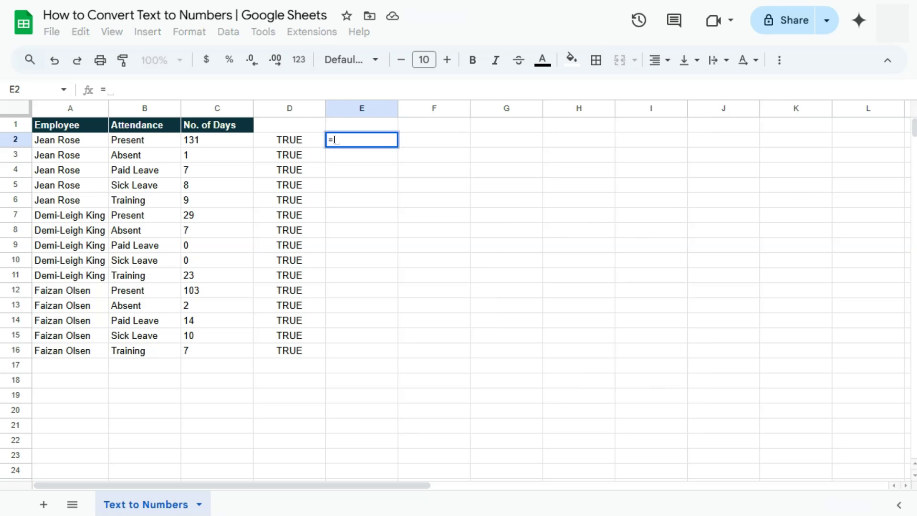
text(sum)
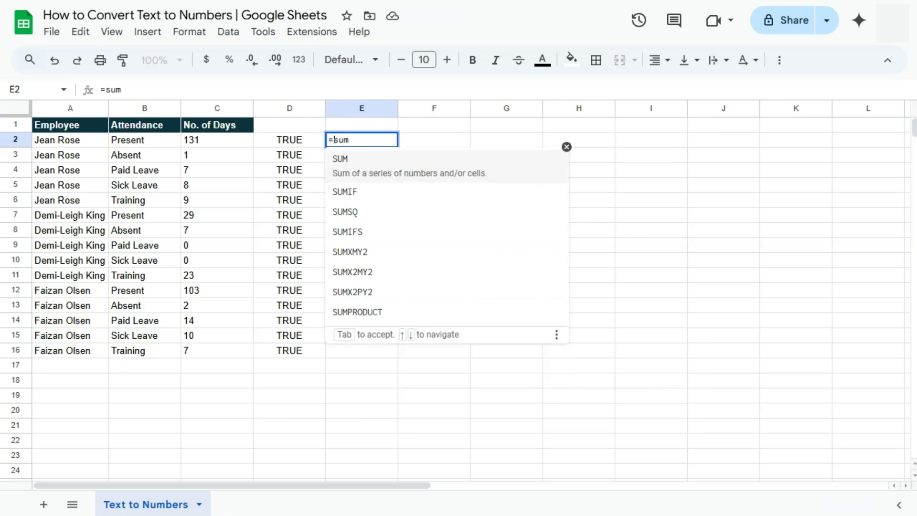
click(360, 172)
drag(203, 143, 211, 352)
key(Return)
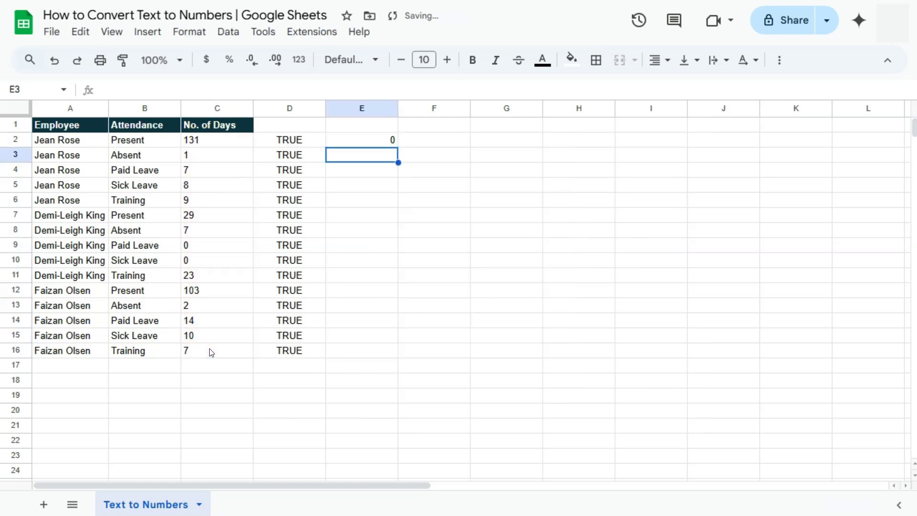
click(444, 140)
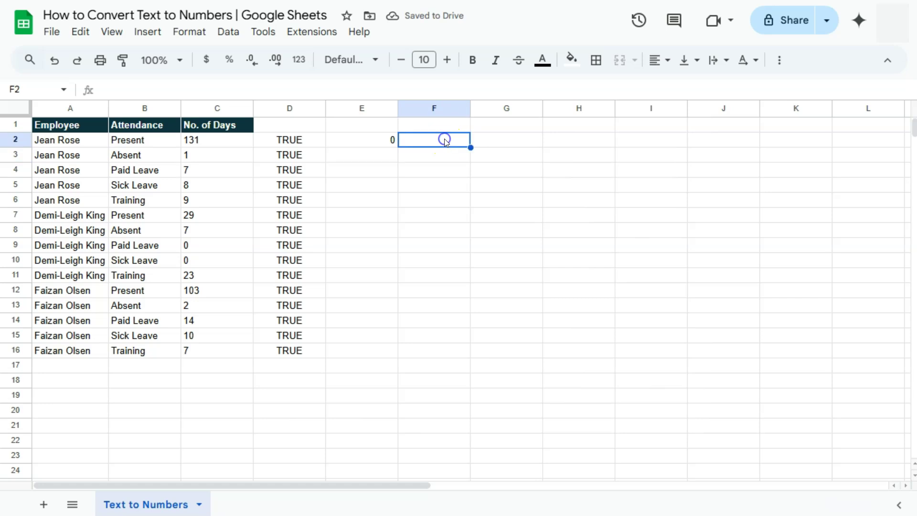
text(=sum)
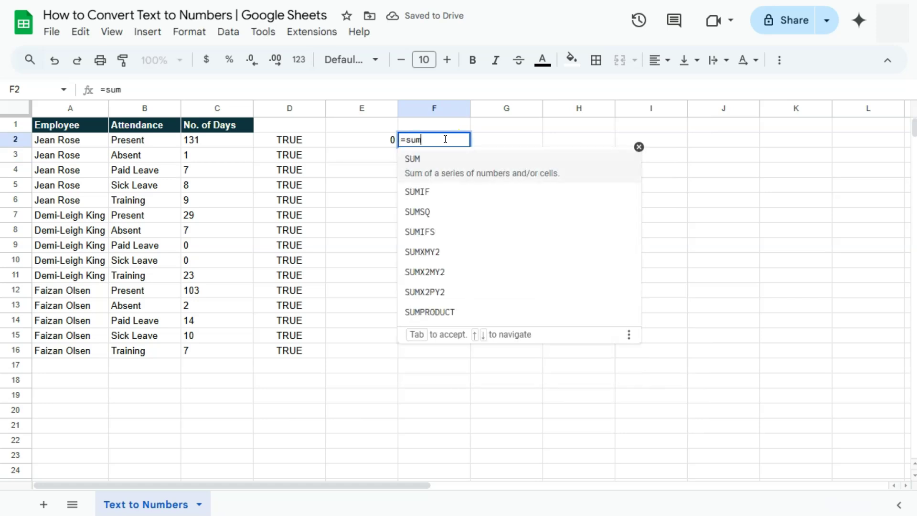
key(Tab)
drag(153, 141, 151, 354)
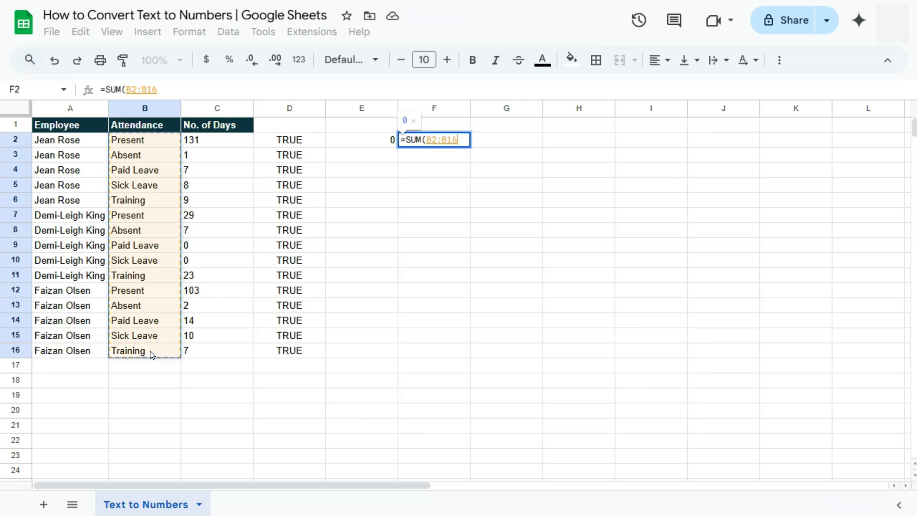
key(Return)
- Clear the helper cells D2:F16, leaving the original attendance table
drag(380, 143, 436, 143)
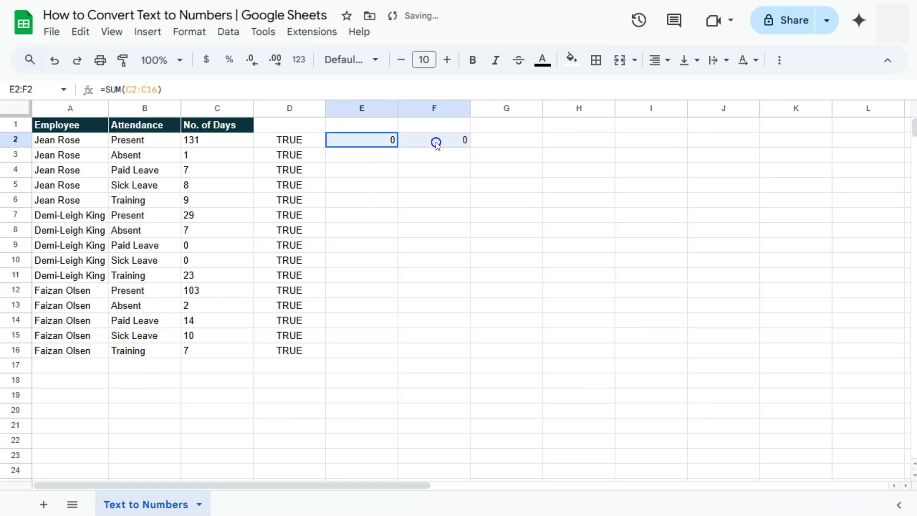
drag(296, 139, 449, 356)
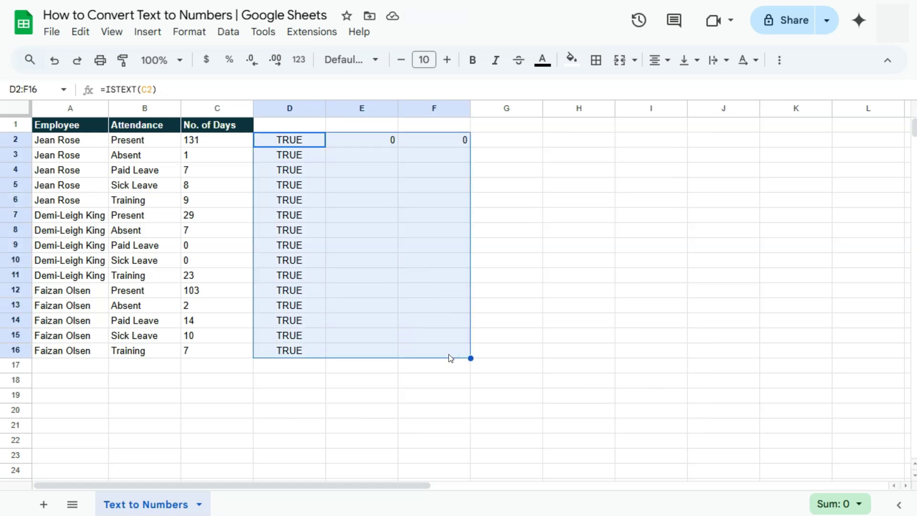
key(Delete)
click(377, 370)
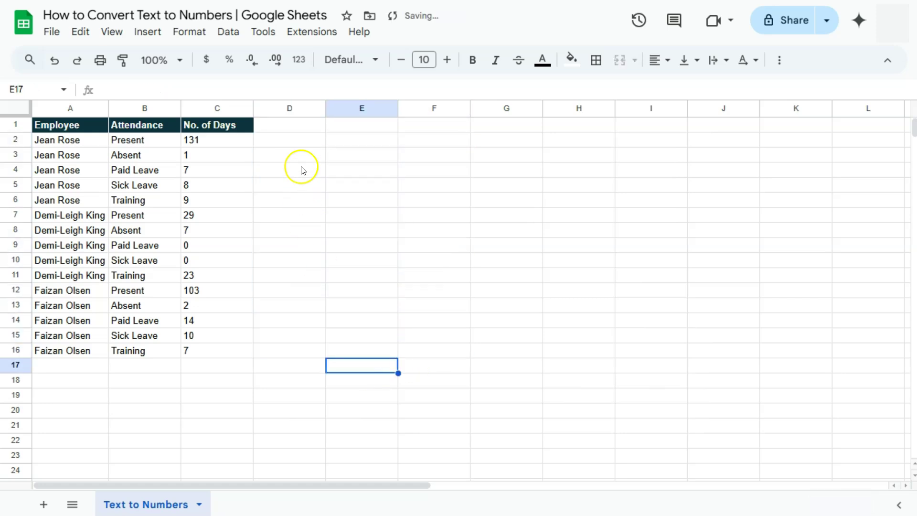
- Format the No. of Days values C2:C16 as Number
click(301, 139)
drag(225, 139, 224, 354)
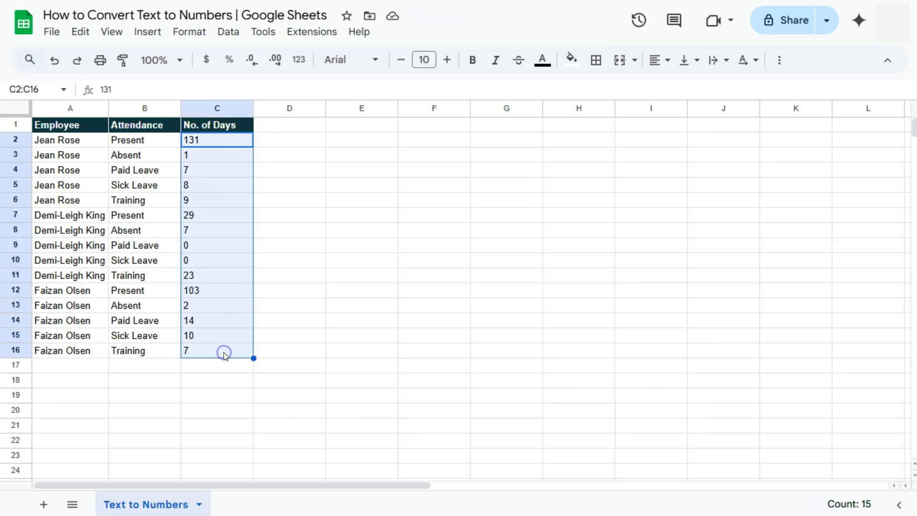
click(189, 31)
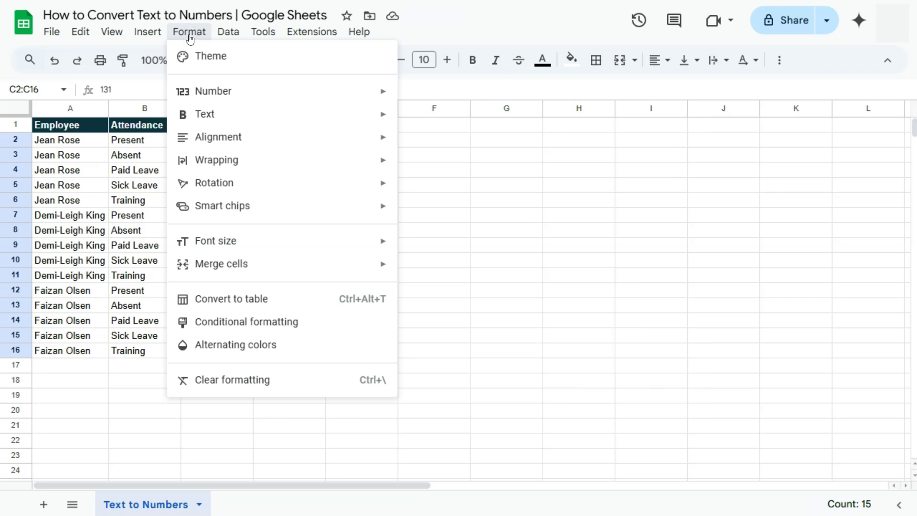
mouse_move(223, 96)
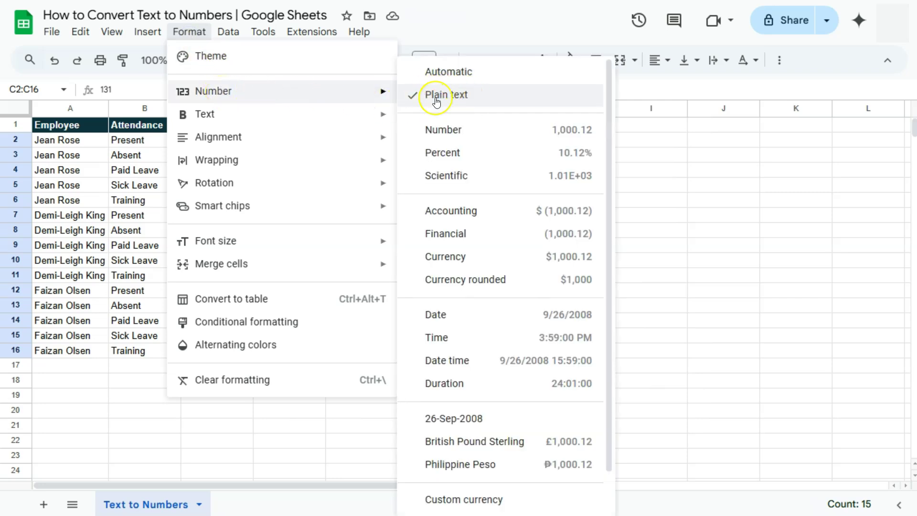
click(440, 133)
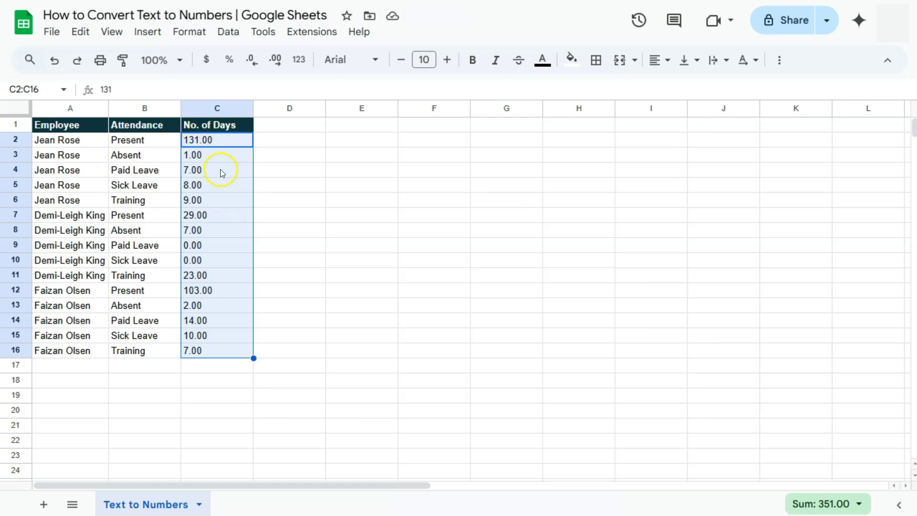
- Try removing decimal places, undo it, then set C2:C16 to Automatic number format
click(252, 61)
click(253, 62)
click(53, 61)
click(53, 60)
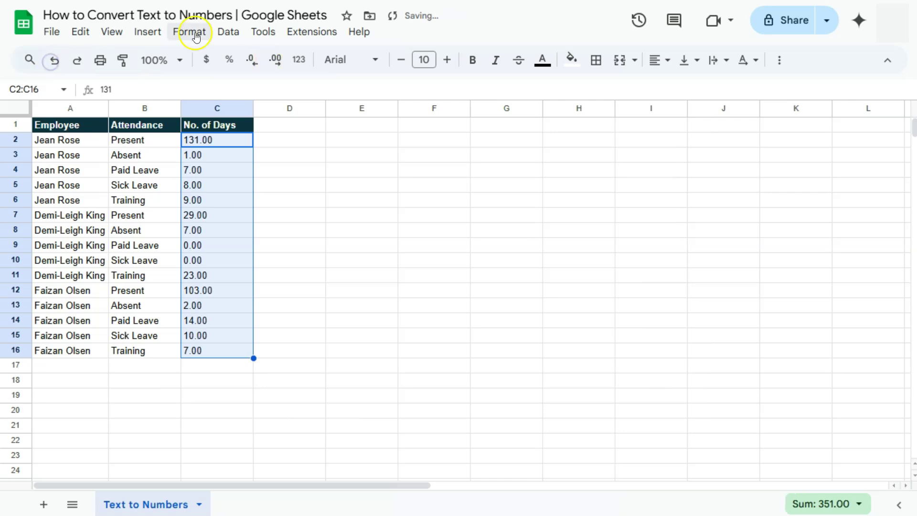
click(193, 33)
mouse_move(207, 93)
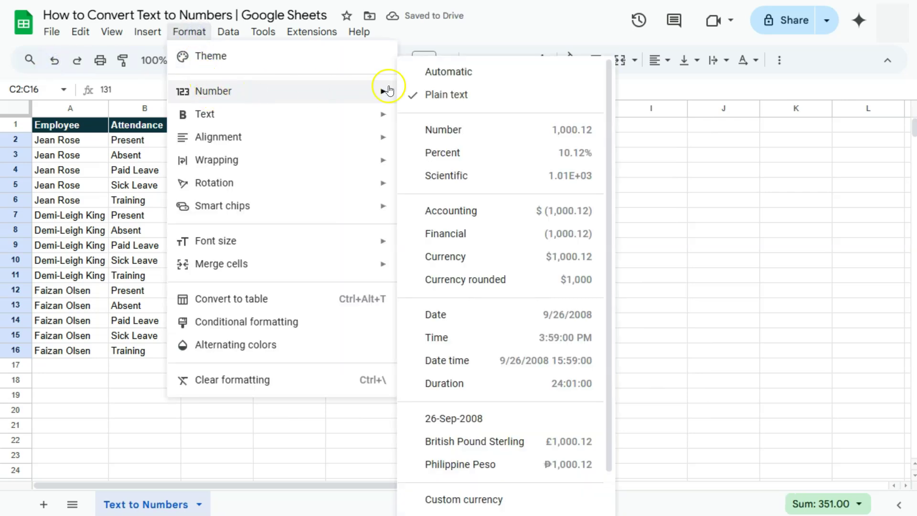
click(442, 73)
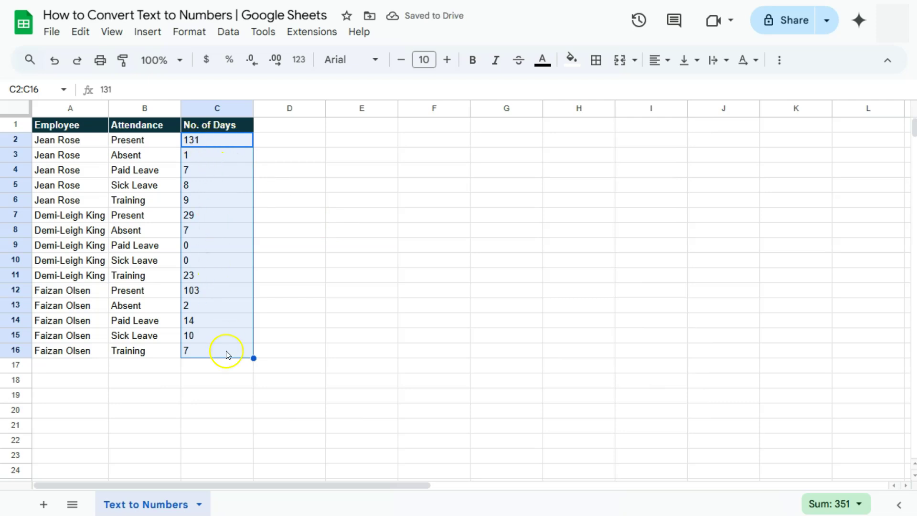
click(300, 143)
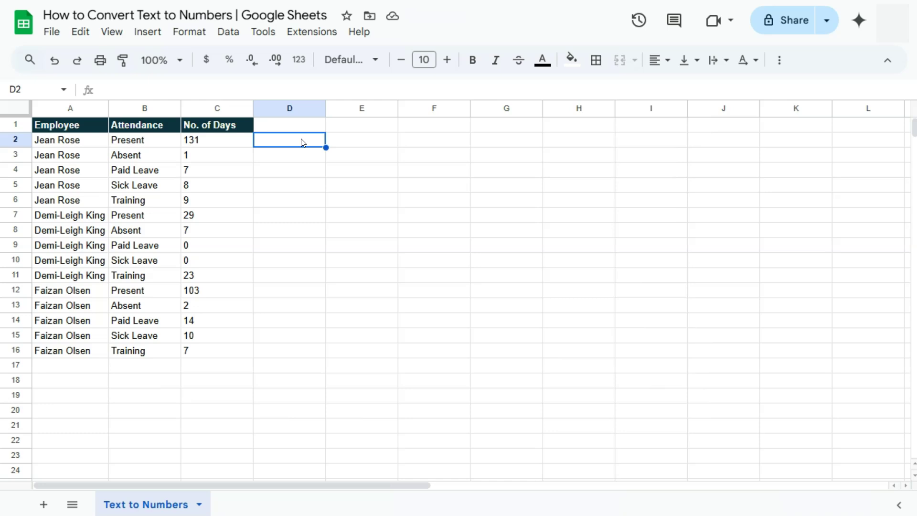
- Enter =SUM(C2:C16) in D2, totalling the converted day counts to 351
text(=)
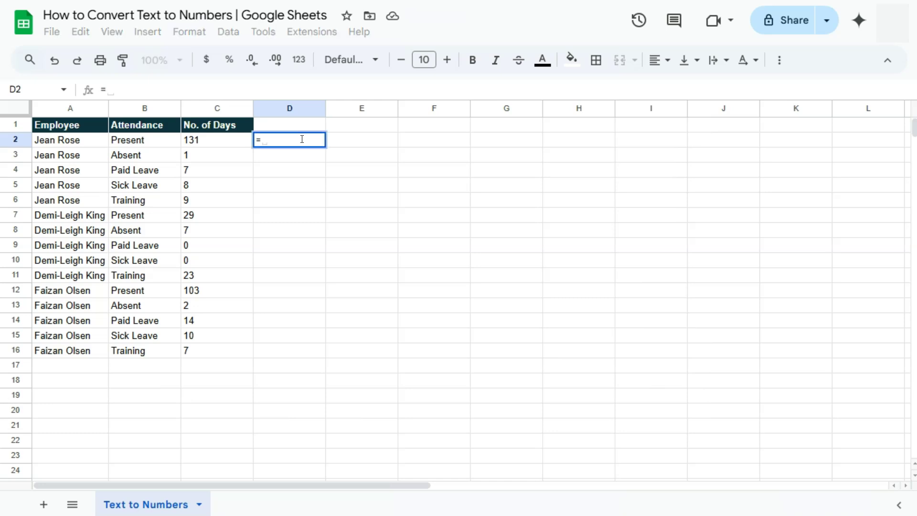
text(sum)
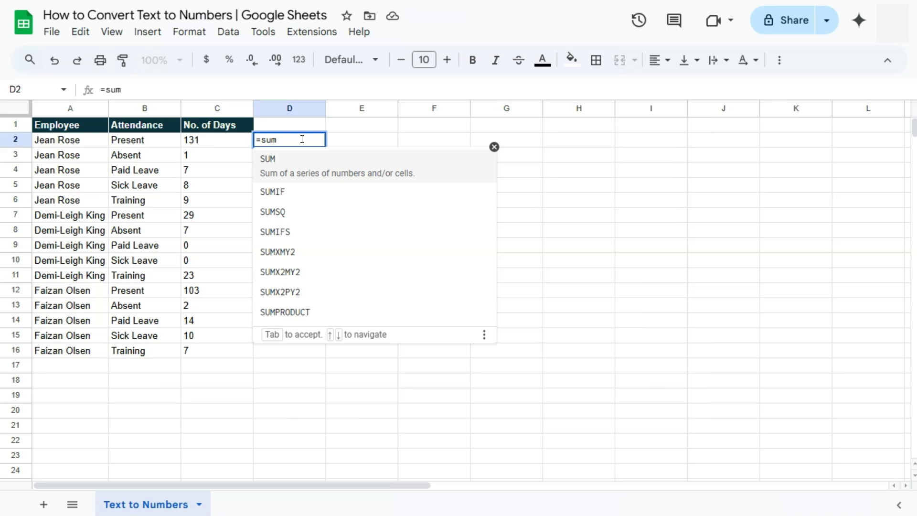
click(299, 159)
drag(228, 144, 218, 351)
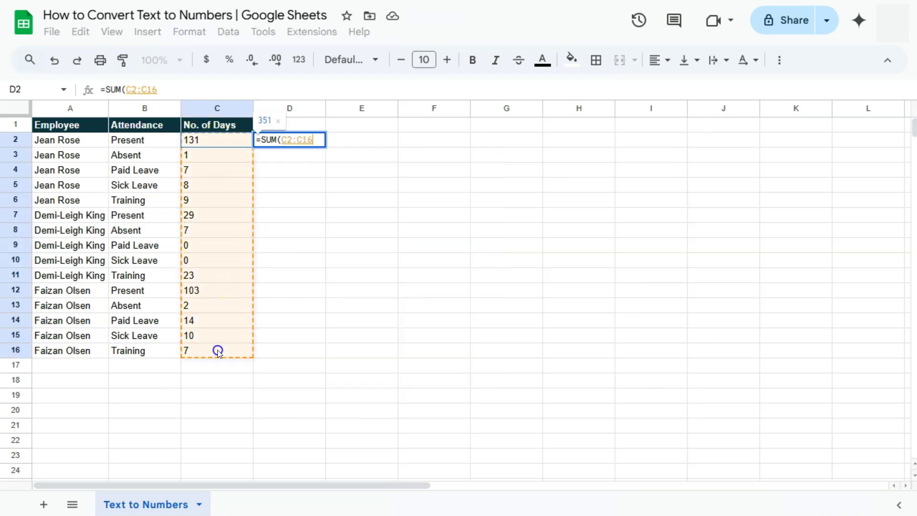
key(Return)
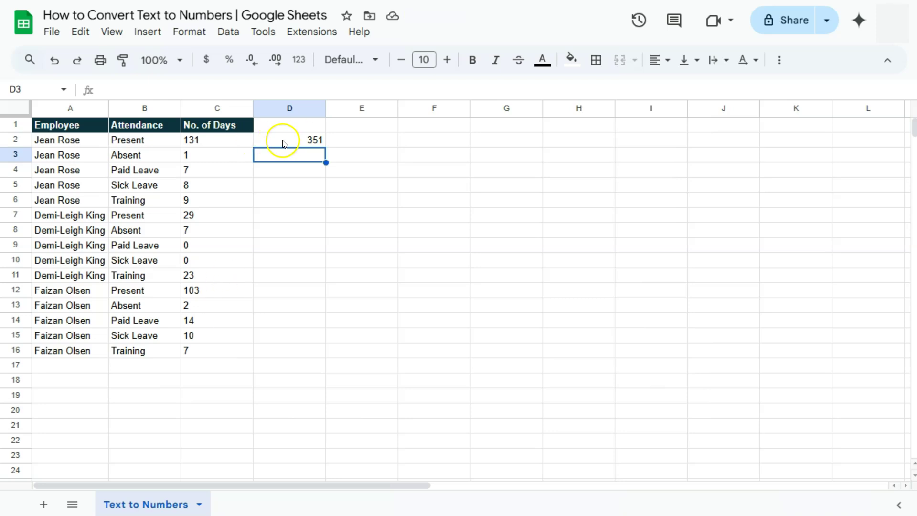
drag(228, 142, 232, 348)
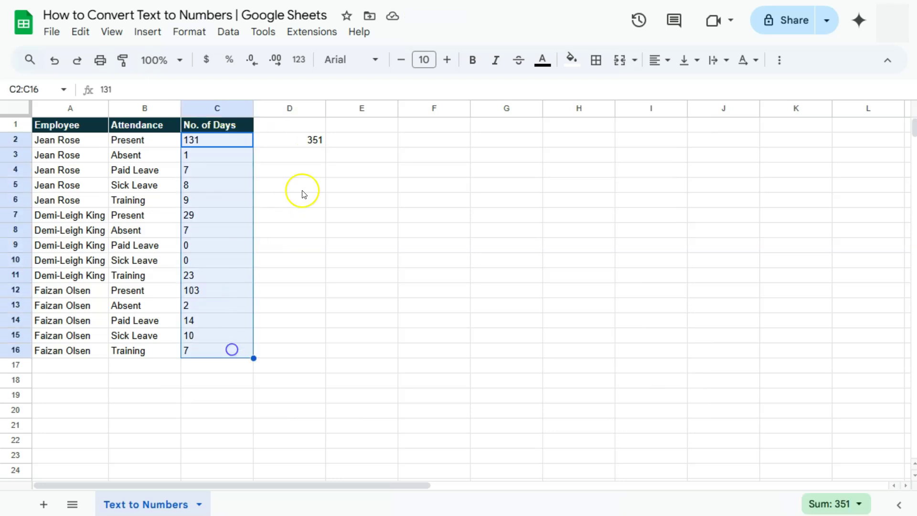
- Replace D2's total with =VALUE(C2) and fill it down to D16
click(301, 142)
key(Delete)
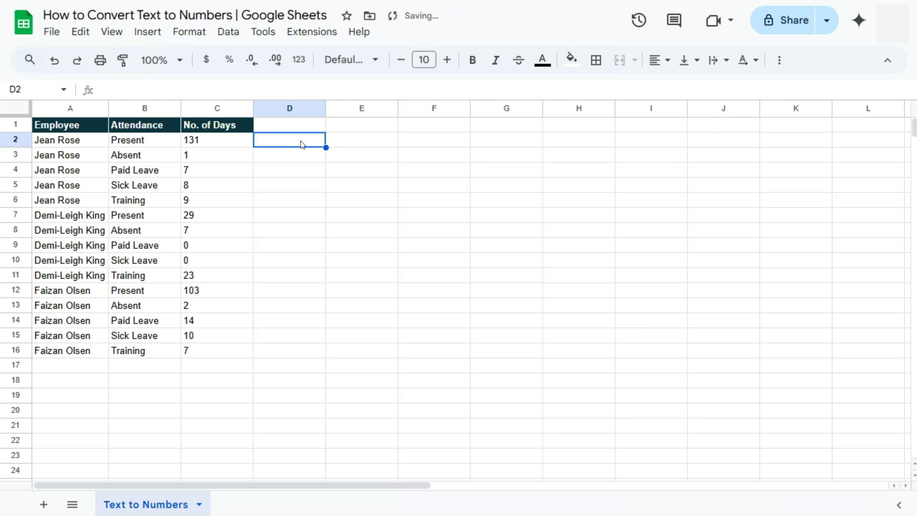
double_click(293, 140)
text(=Value)
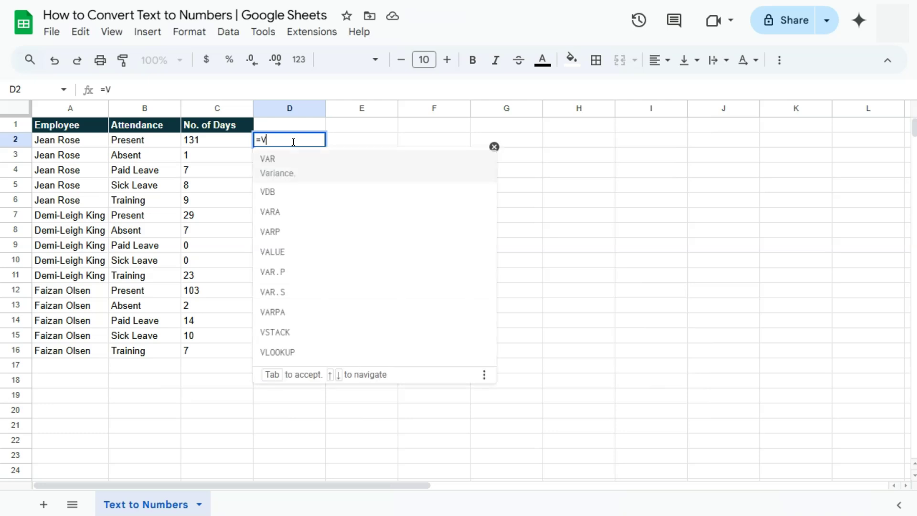
click(293, 160)
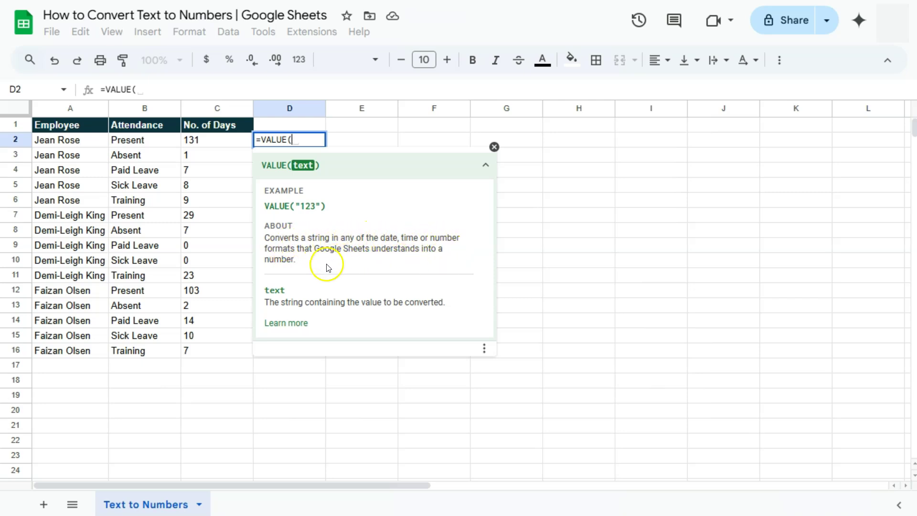
click(215, 142)
key(Return)
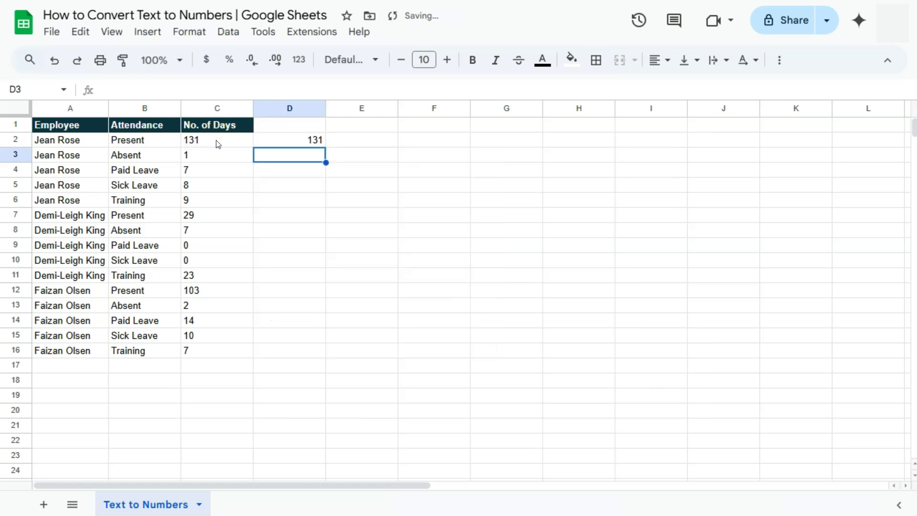
click(287, 139)
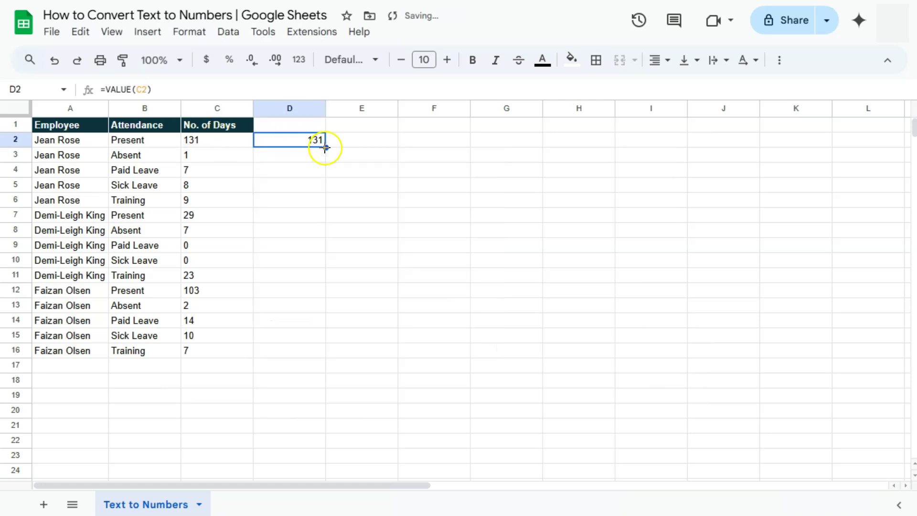
double_click(326, 147)
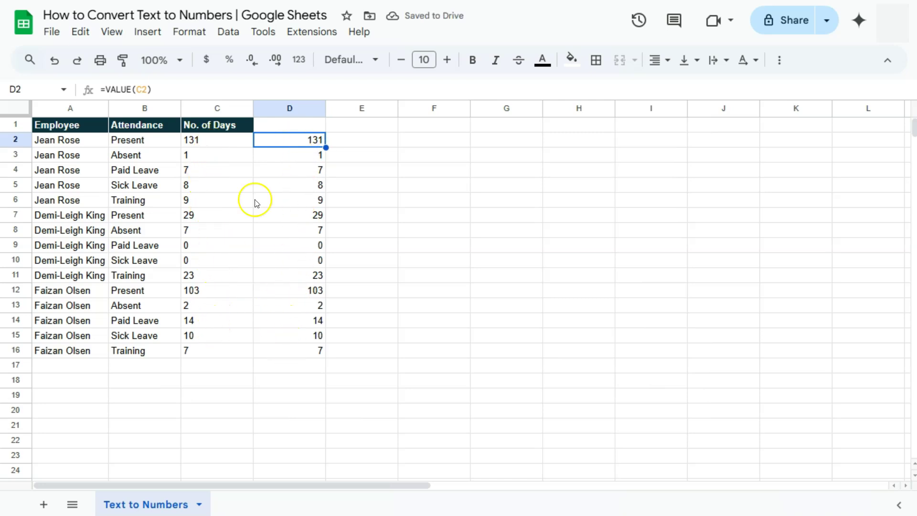
click(363, 141)
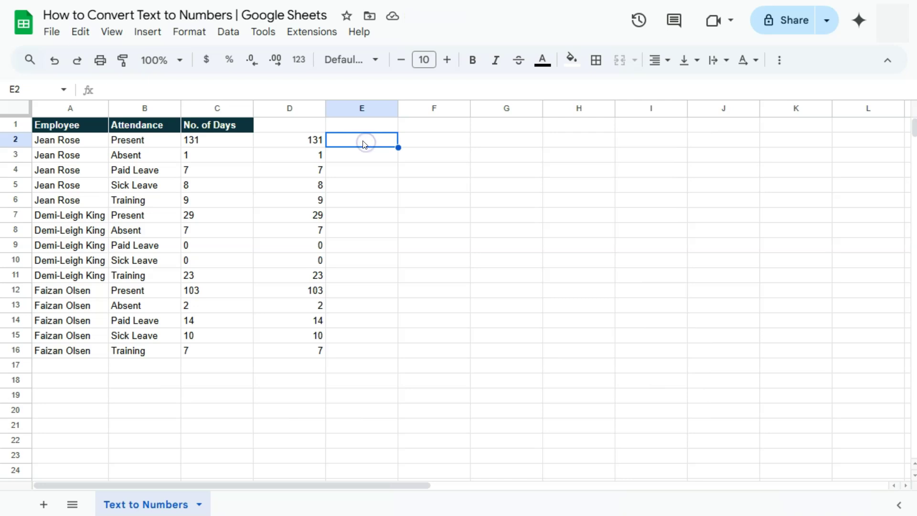
- Enter =SUM(D2:D16) in E2, totalling the VALUE results to 351
text(=sum)
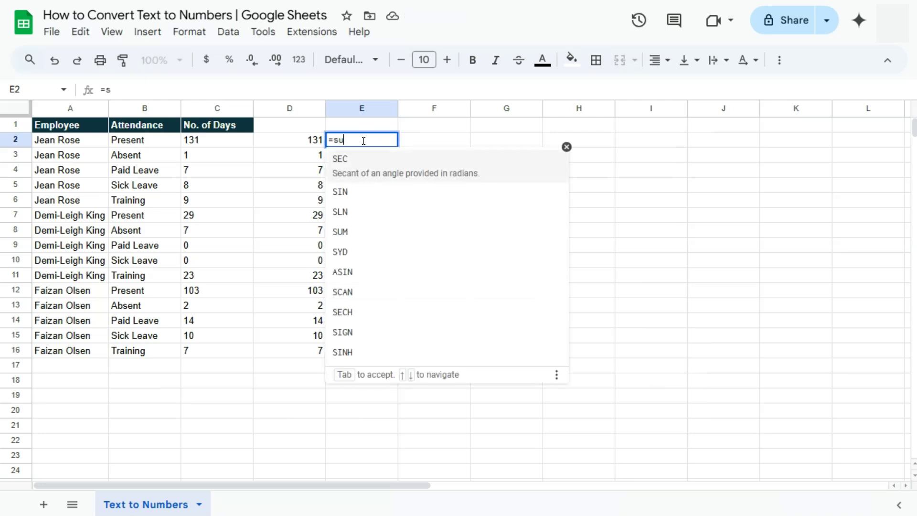
click(366, 157)
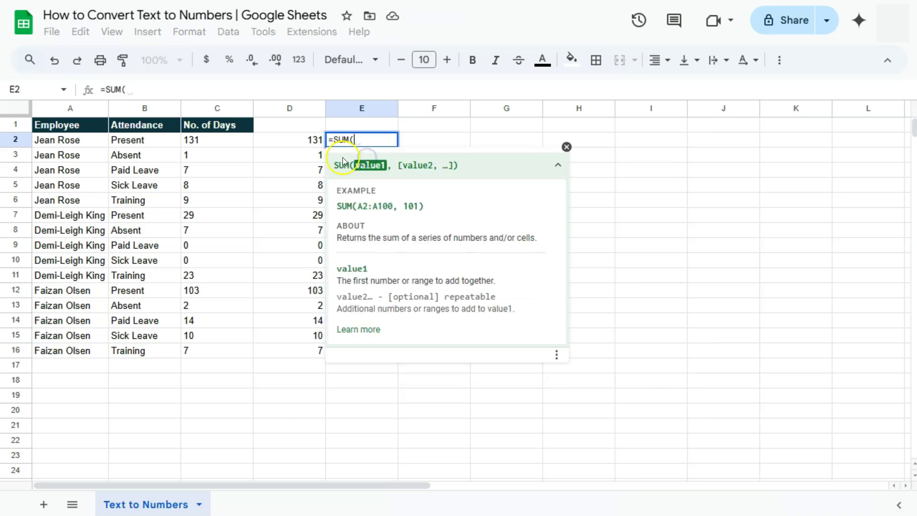
drag(308, 142, 304, 345)
key(Return)
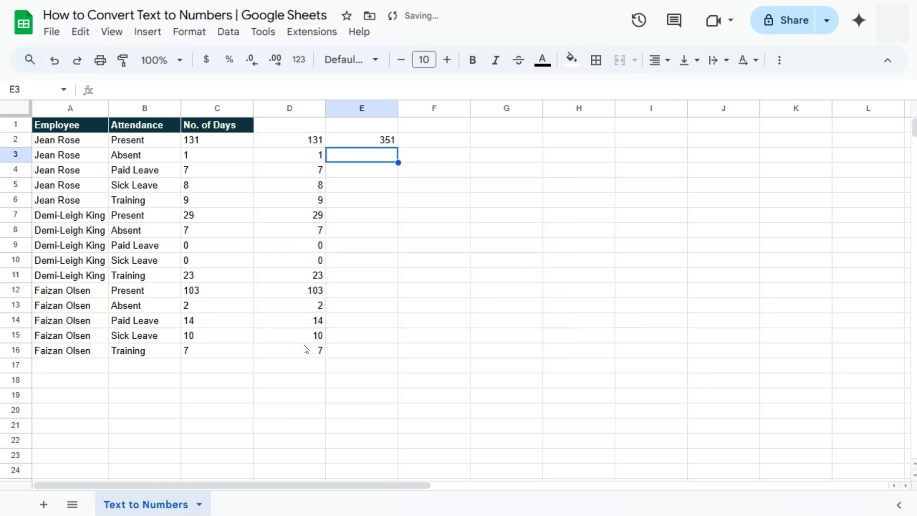
- Enter =ISTEXT(D2) in F2 and fill it down, returning FALSE
click(424, 140)
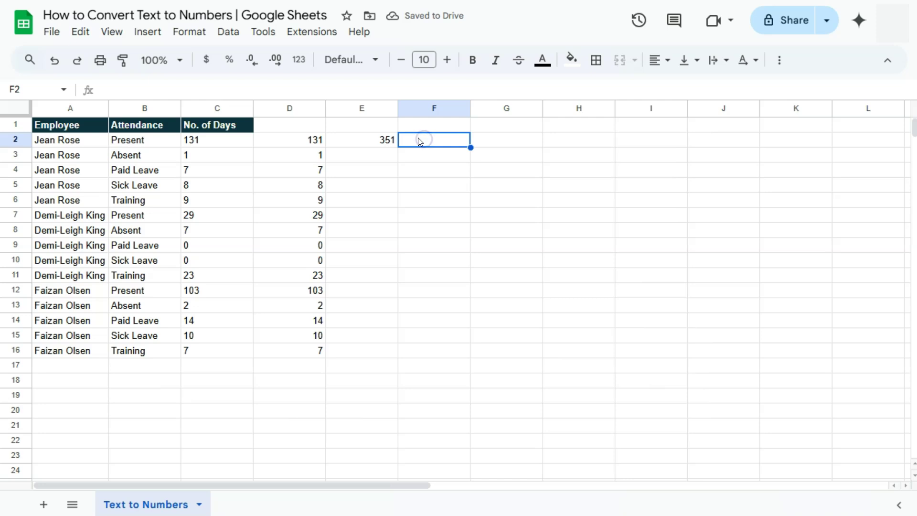
text(=ist)
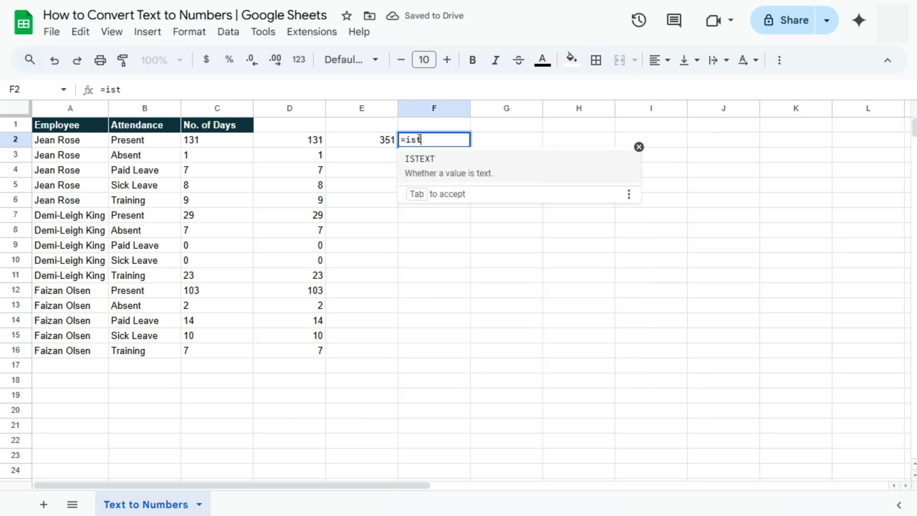
click(424, 159)
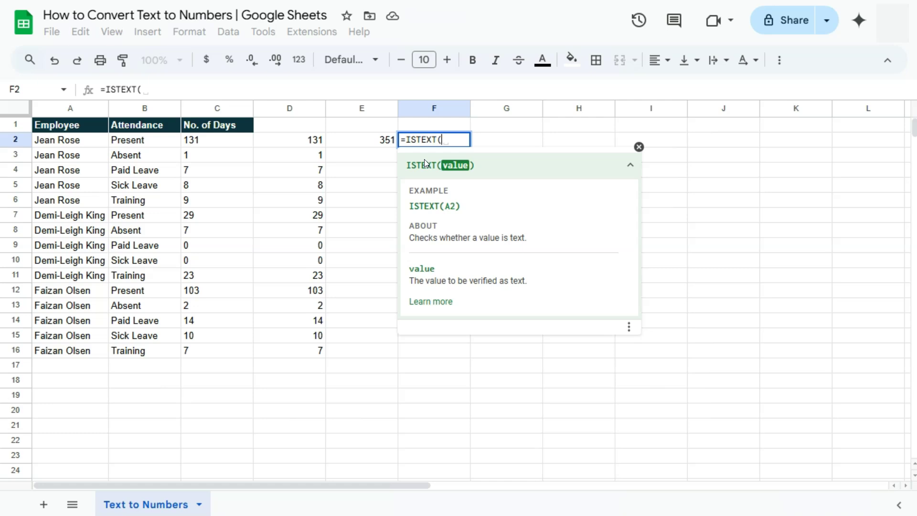
click(316, 140)
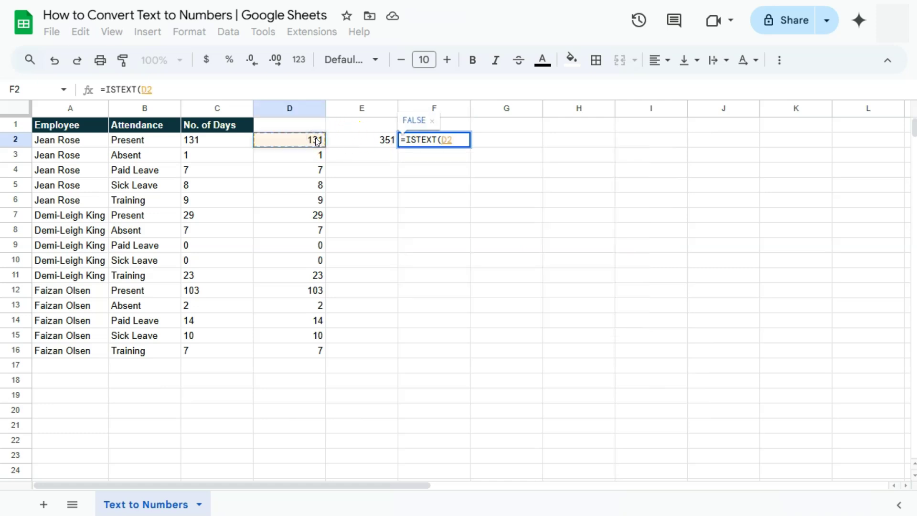
key(Return)
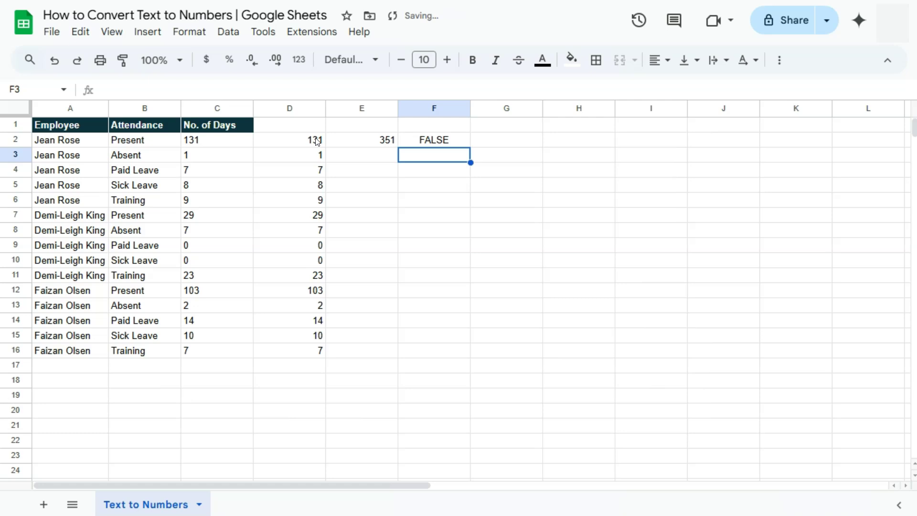
click(465, 139)
double_click(468, 149)
- Remove the helper columns D–F, reverting to the original three-column table
click(507, 215)
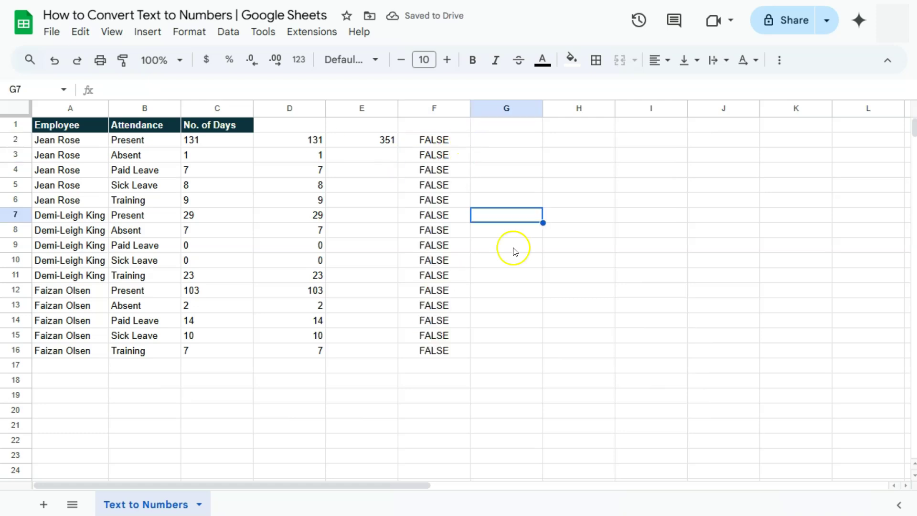
drag(387, 140, 425, 234)
click(283, 140)
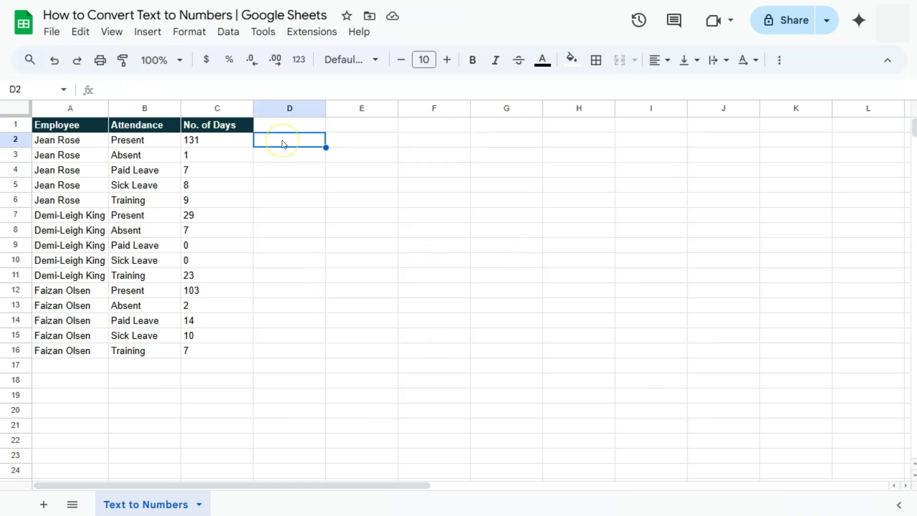
- Enter the formula =C2+0 in cell D2
click(227, 143)
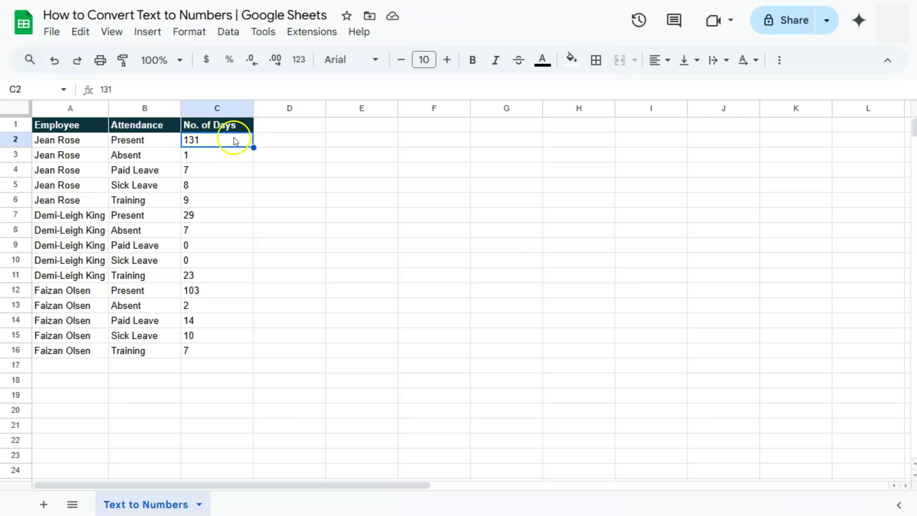
click(268, 140)
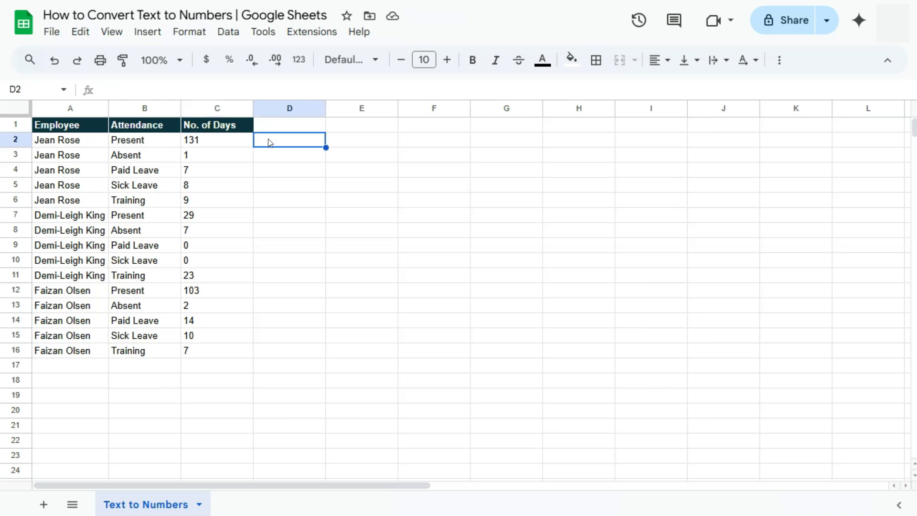
text(=)
click(243, 143)
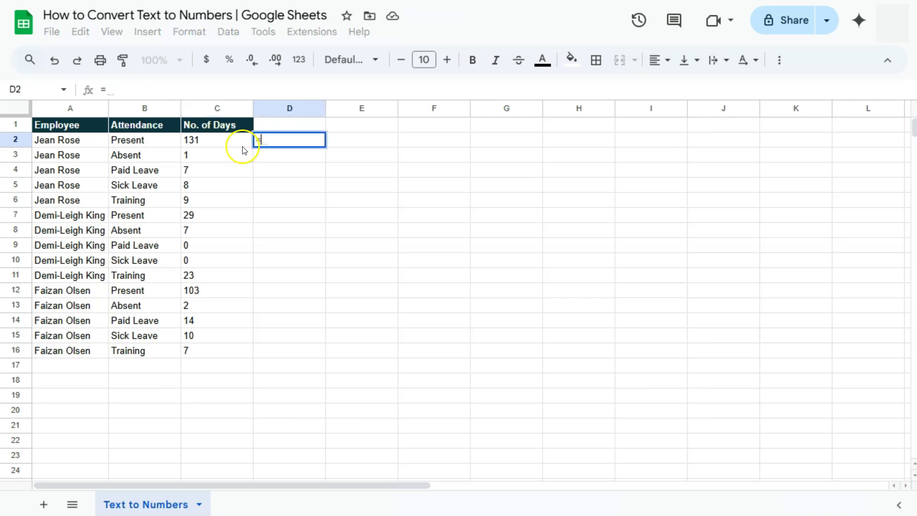
text(+0)
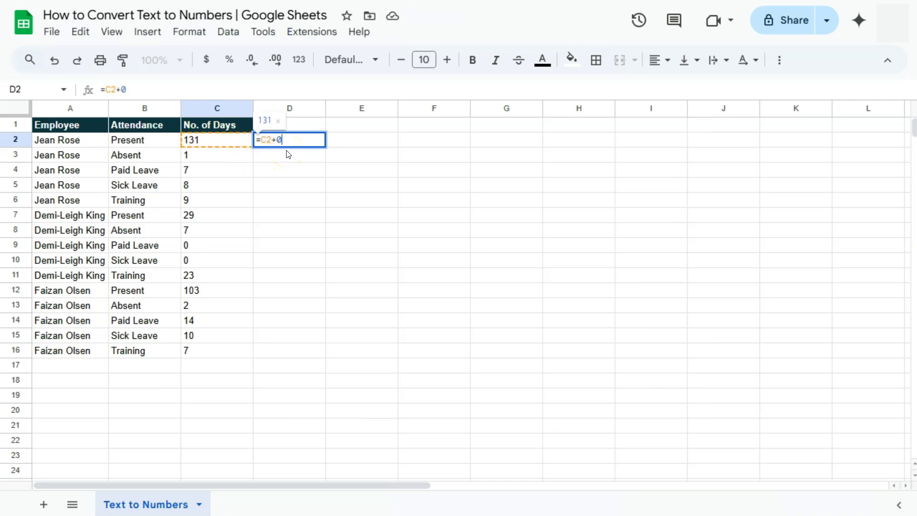
key(Return)
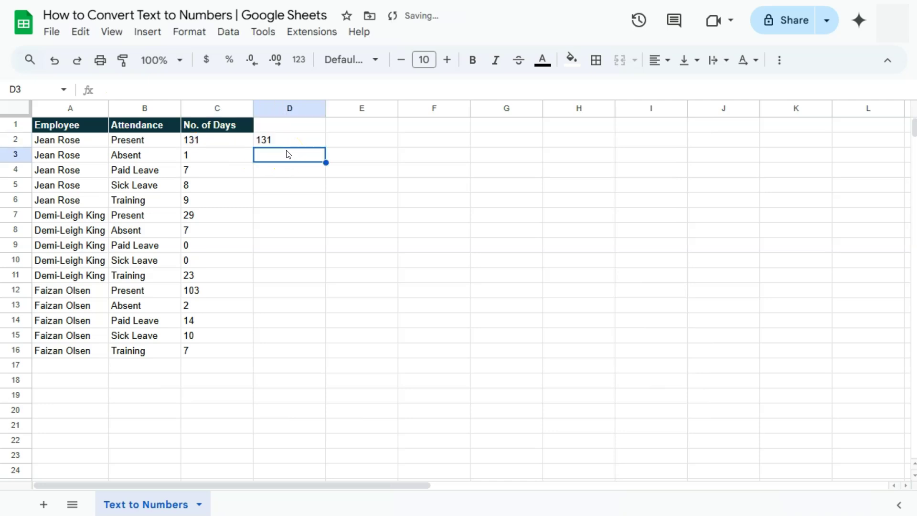
- Fill the =C2+0 formula down to D16, giving numbers from 131 to 7
click(283, 143)
double_click(284, 143)
click(322, 130)
click(321, 141)
drag(326, 147, 326, 351)
drag(301, 137, 310, 344)
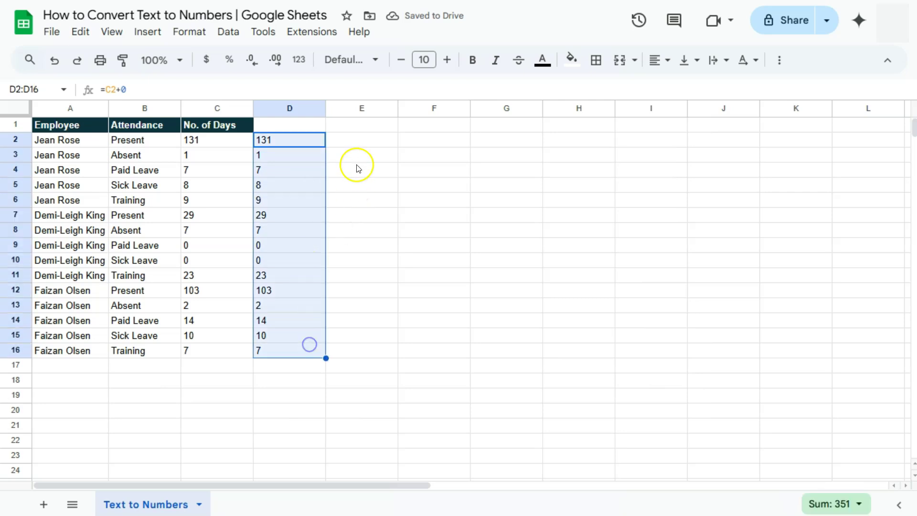
click(358, 139)
- Enter =SUM(D2:D16) in E2, returning 351
text(=sum)
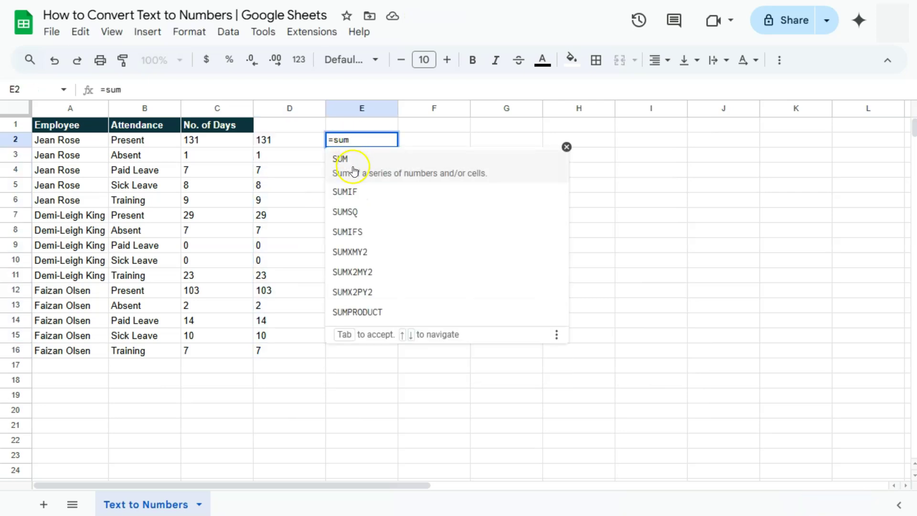
click(353, 171)
drag(296, 139, 305, 285)
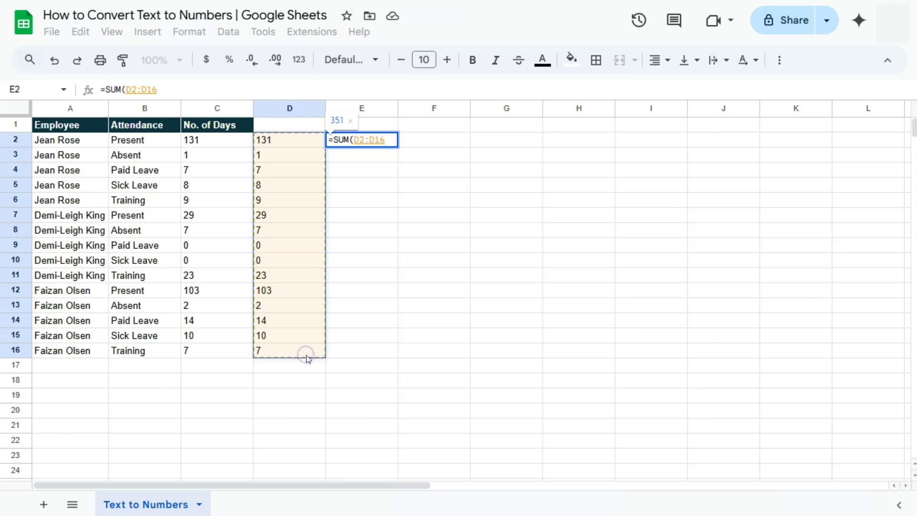
key(Return)
click(361, 145)
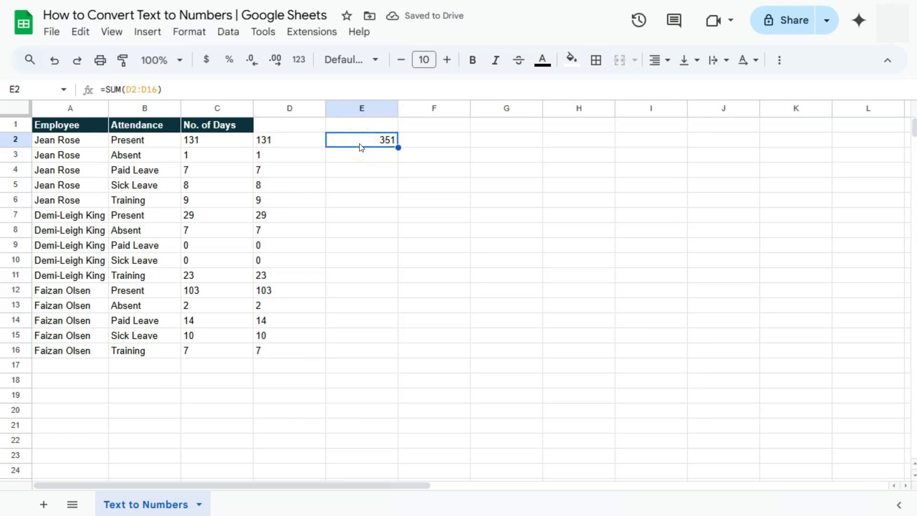
- Enter =ISTEXT(D2) in F2 and copy it down to F16, all returning FALSE
click(440, 140)
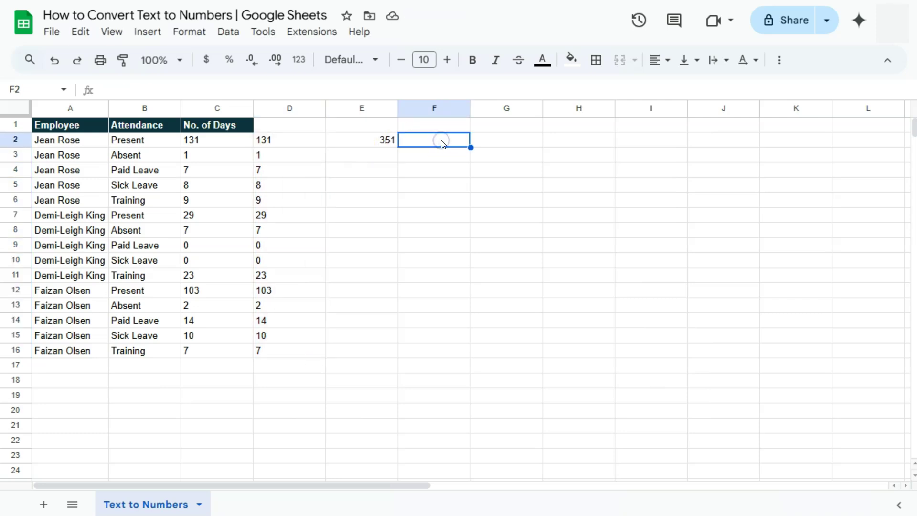
text(=iste)
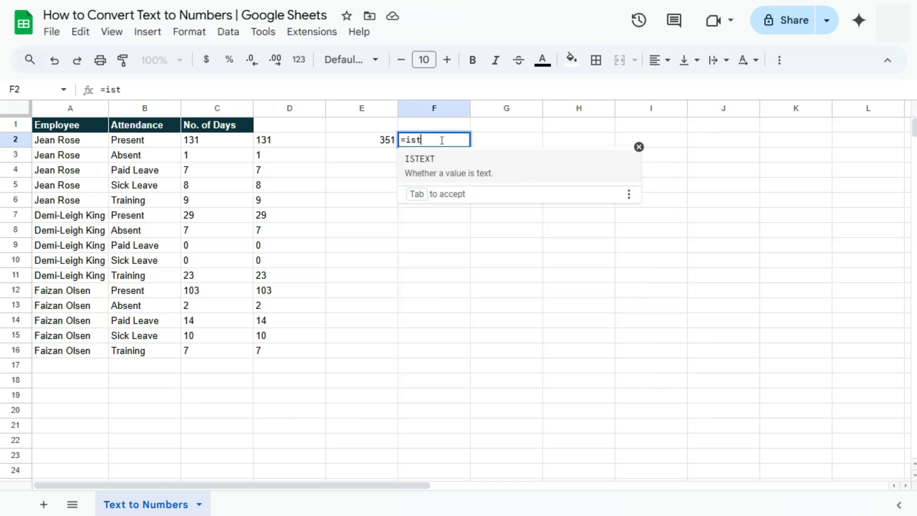
click(445, 166)
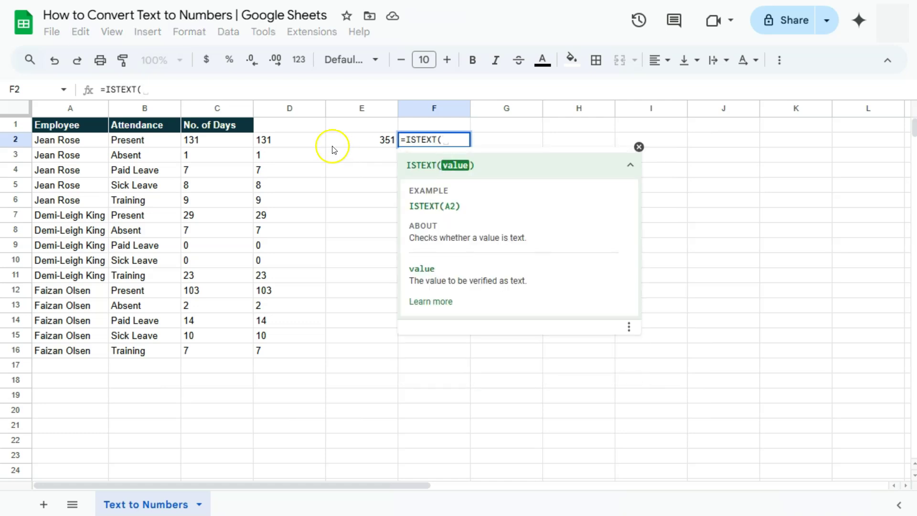
click(304, 140)
key(Return)
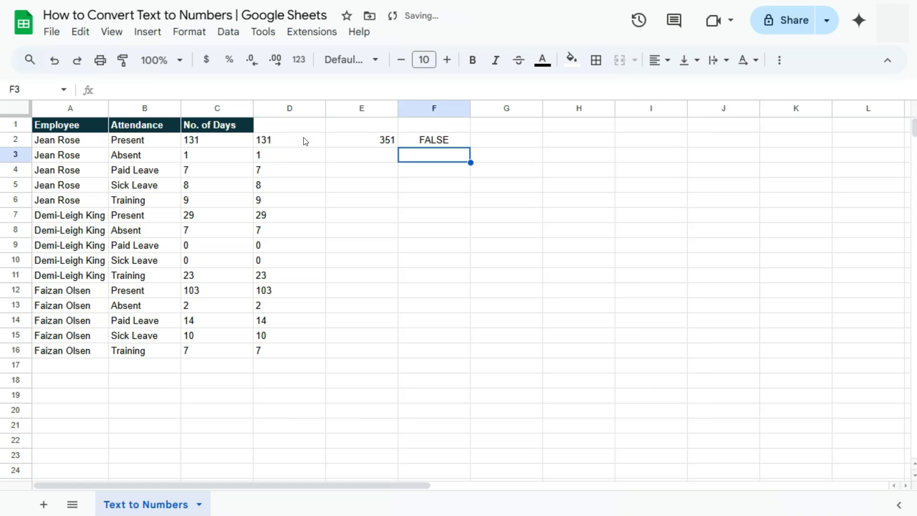
click(450, 142)
drag(467, 150, 456, 351)
click(514, 314)
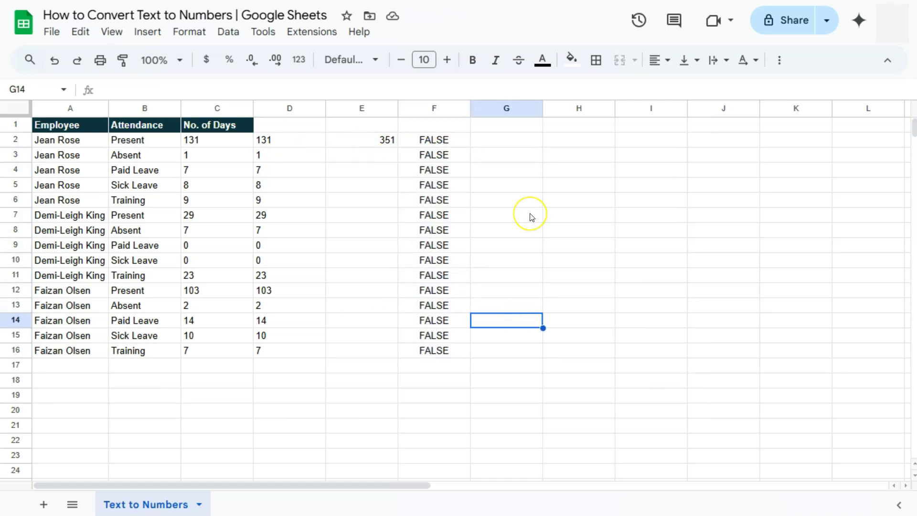